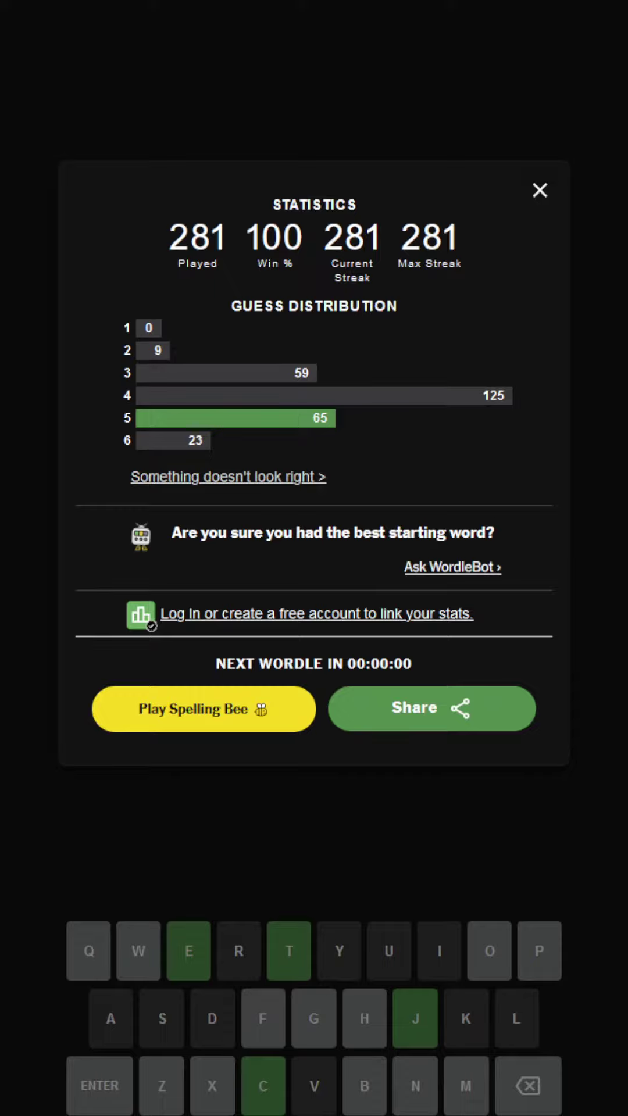
{"action": "type", "text": "EJECT"}
Submit EJECT as the first guess, then erase trial letters like XXICE from row two
{"action": "key", "text": "Return"}
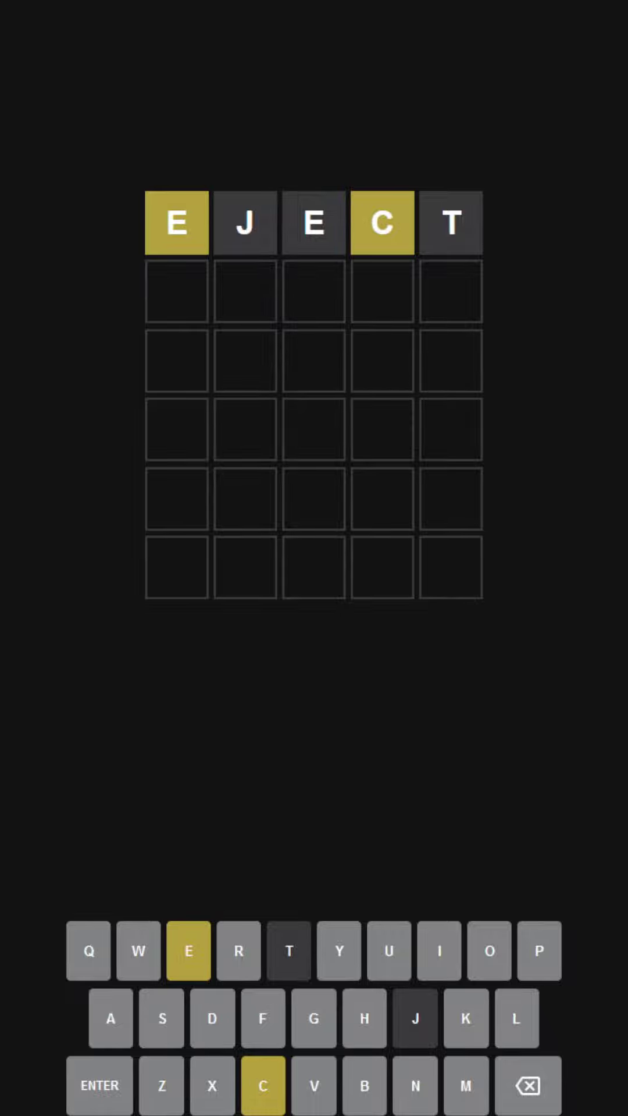
{"action": "type", "text": "ce"}
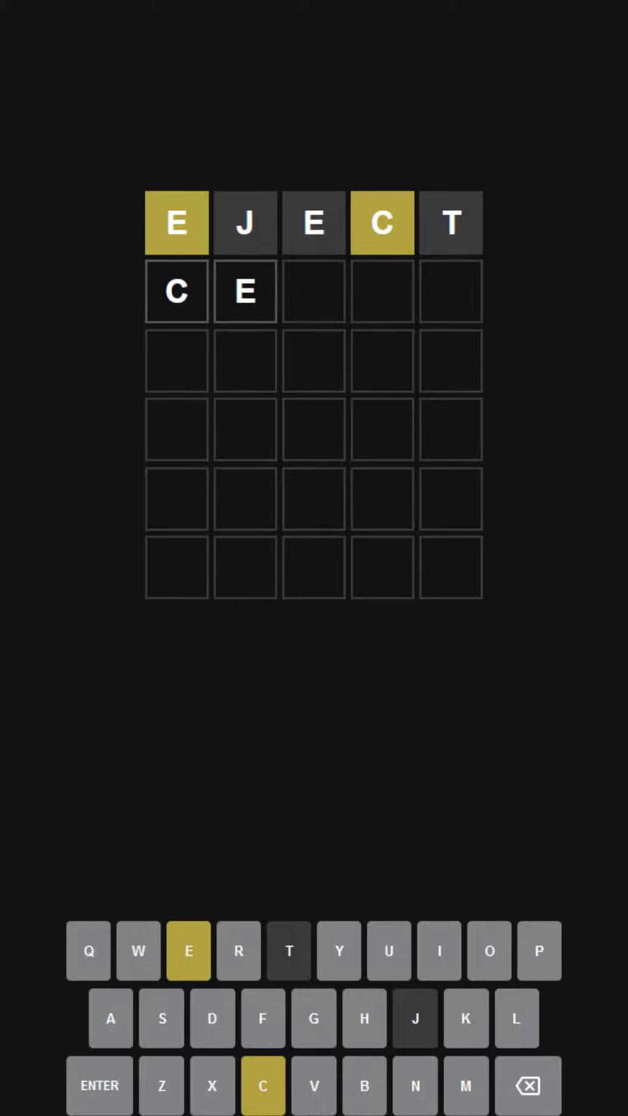
{"action": "key", "text": "BackSpace"}
{"action": "key", "text": "BackSpace"}
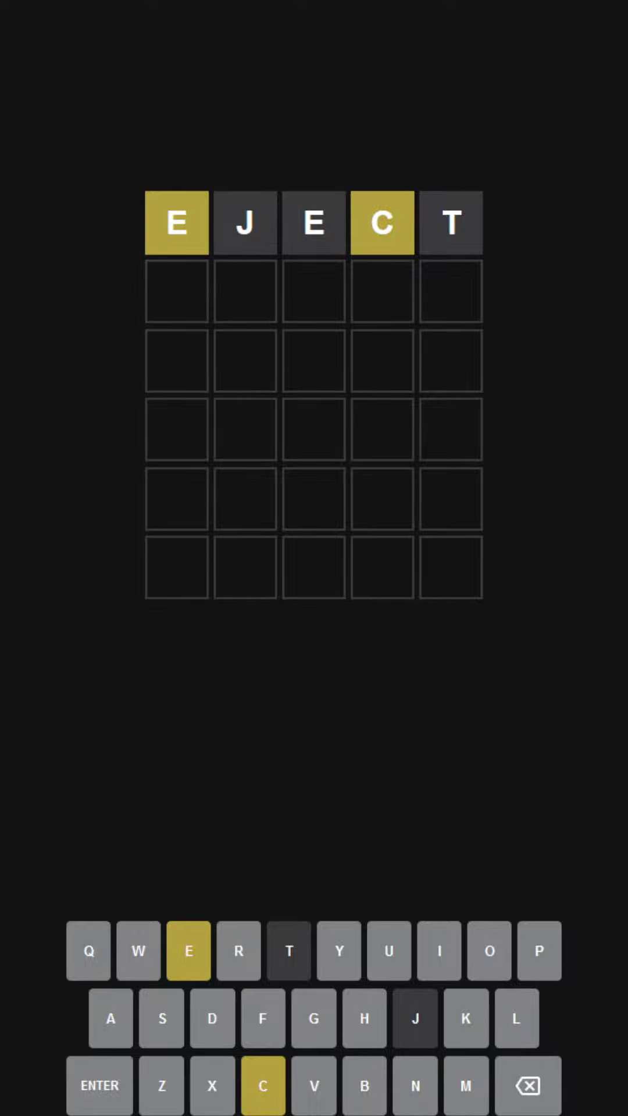
{"action": "type", "text": "xxice"}
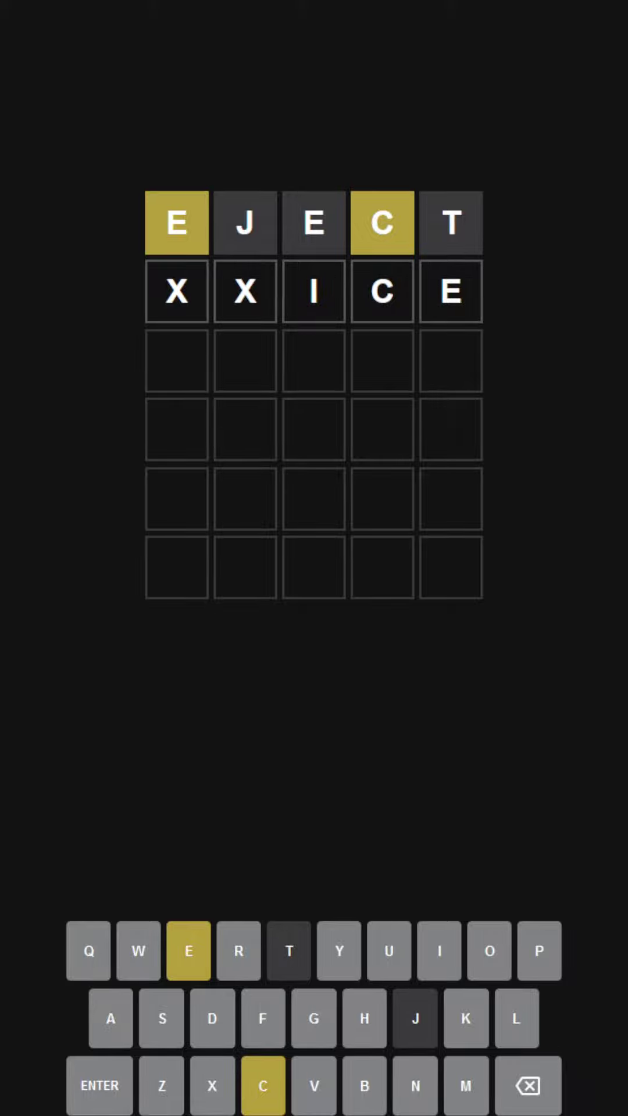
{"action": "key", "text": "BackSpace"}
{"action": "key", "text": "BackSpace"}
{"action": "key", "text": "BackSpace"}
{"action": "key", "text": "BackSpace"}
{"action": "key", "text": "BackSpace"}
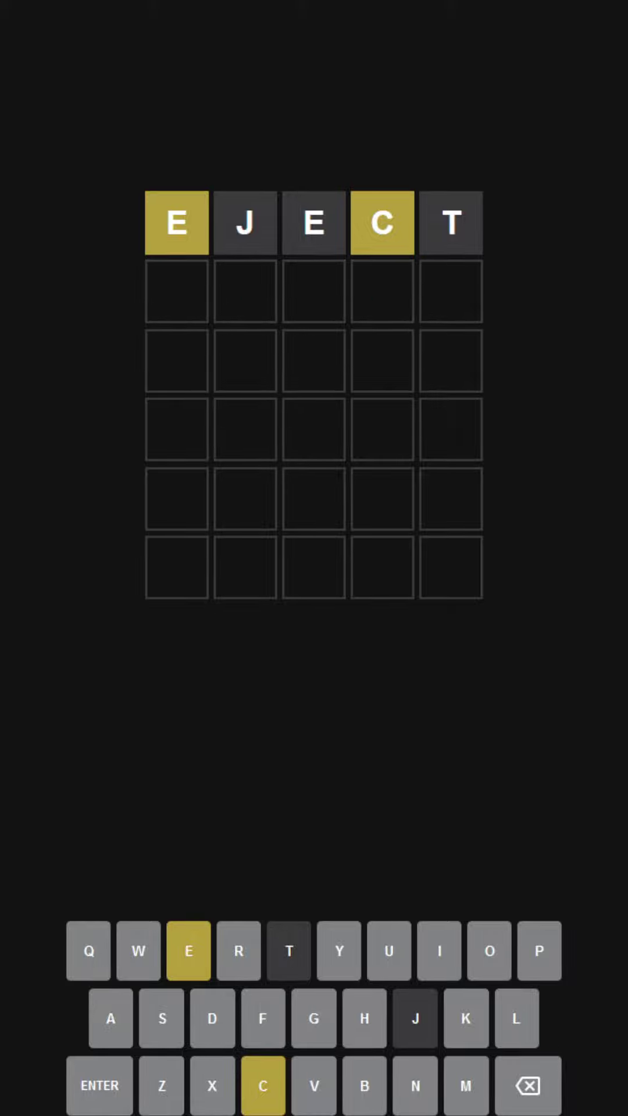
{"action": "type", "text": "slice"}
Submit SLICE as the second guess, showing E correct at the end
{"action": "key", "text": "Return"}
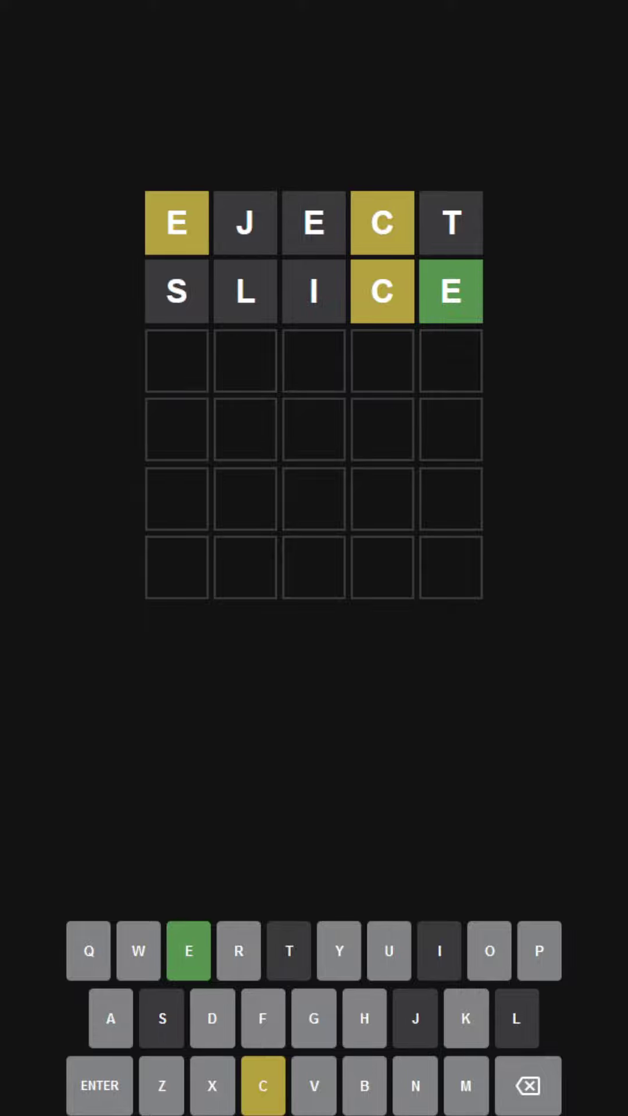
{"action": "type", "text": "cre"}
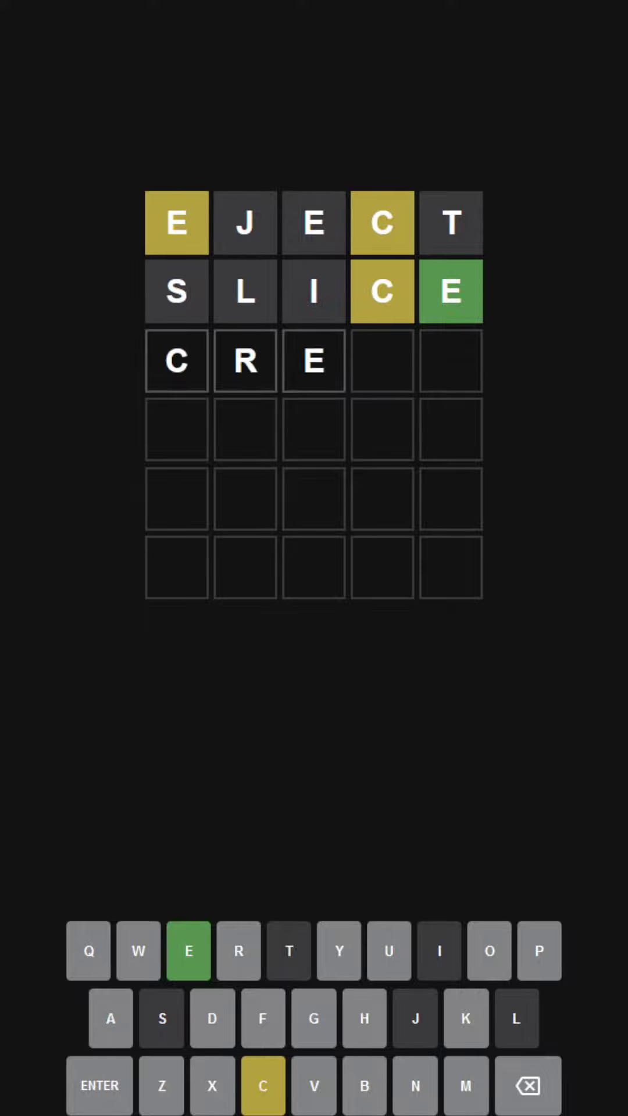
Correct and submit CRONE as the third guess, then solve with CHAFE
{"action": "key", "text": "BackSpace"}
{"action": "type", "text": "one"}
{"action": "key", "text": "Return"}
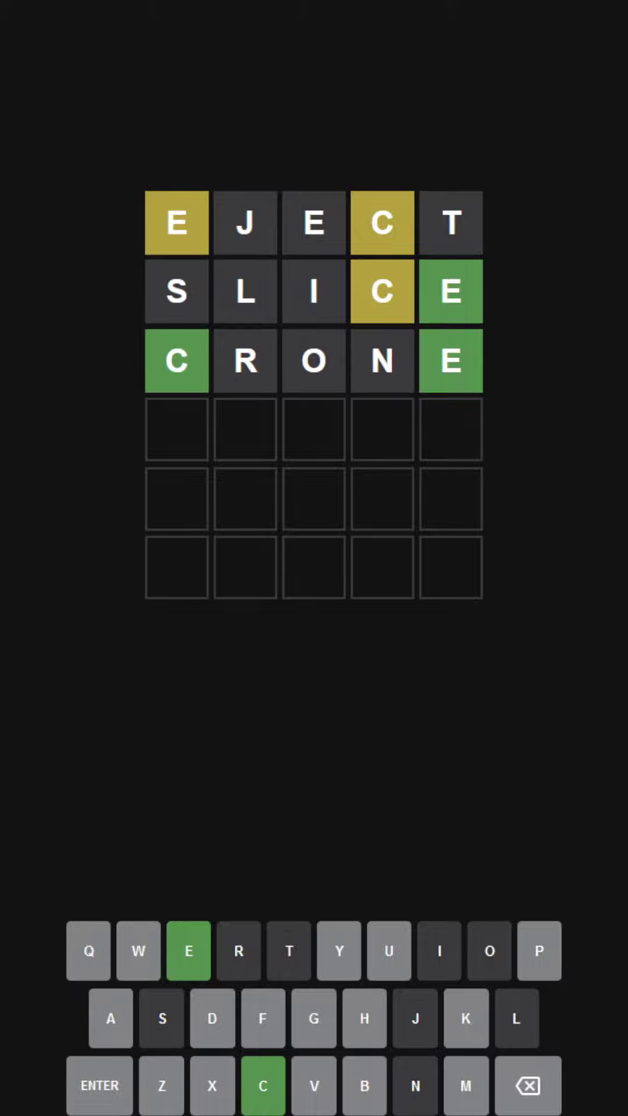
{"action": "type", "text": "c"}
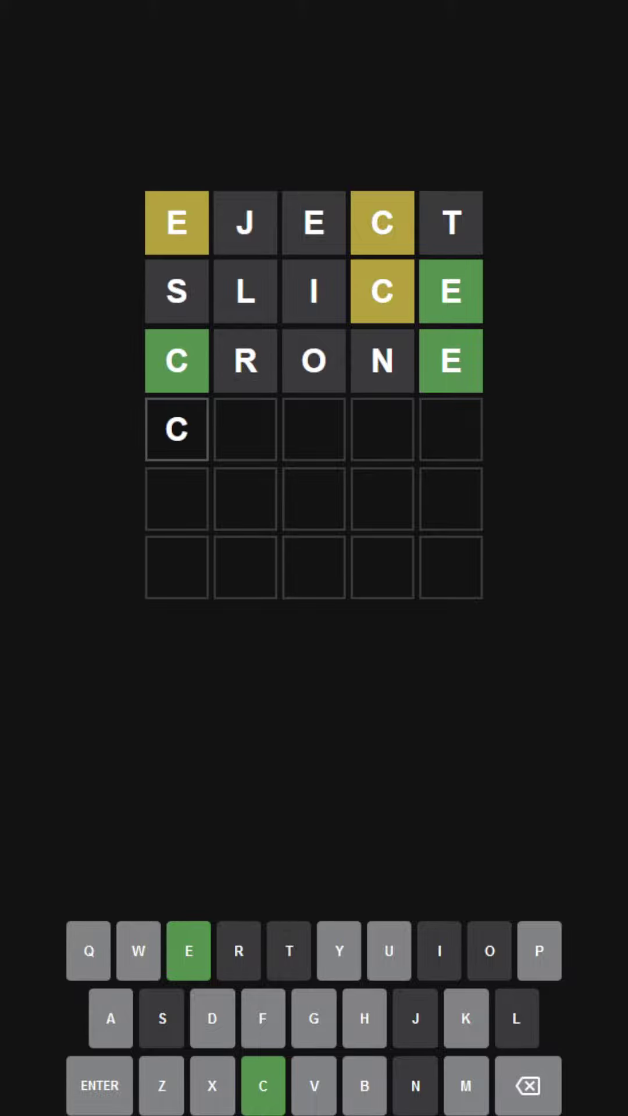
{"action": "type", "text": "ha"}
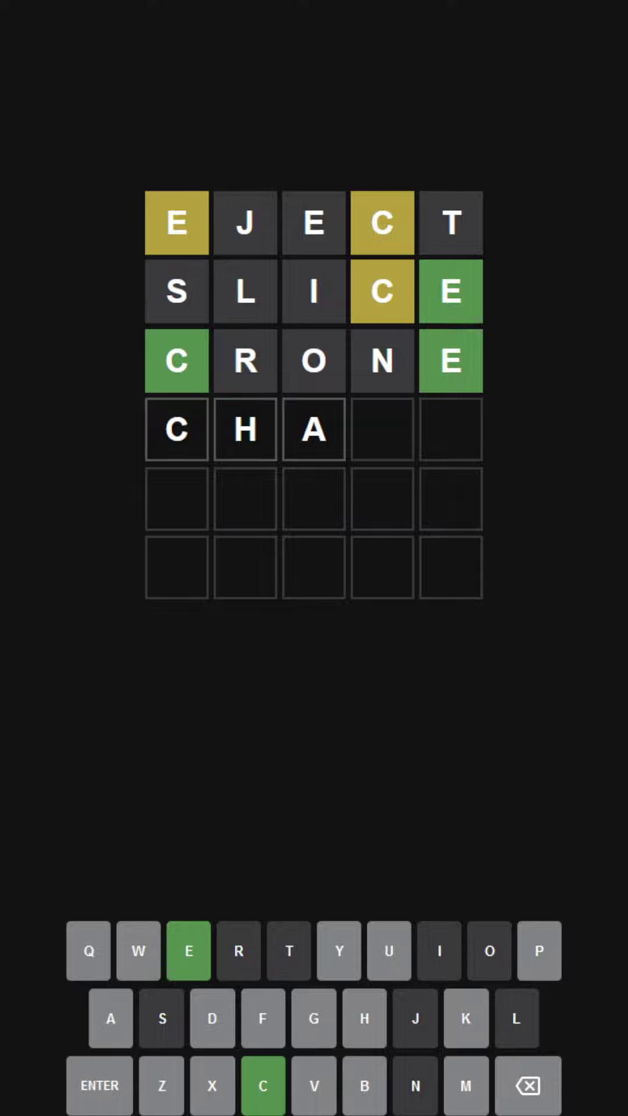
{"action": "type", "text": "fe"}
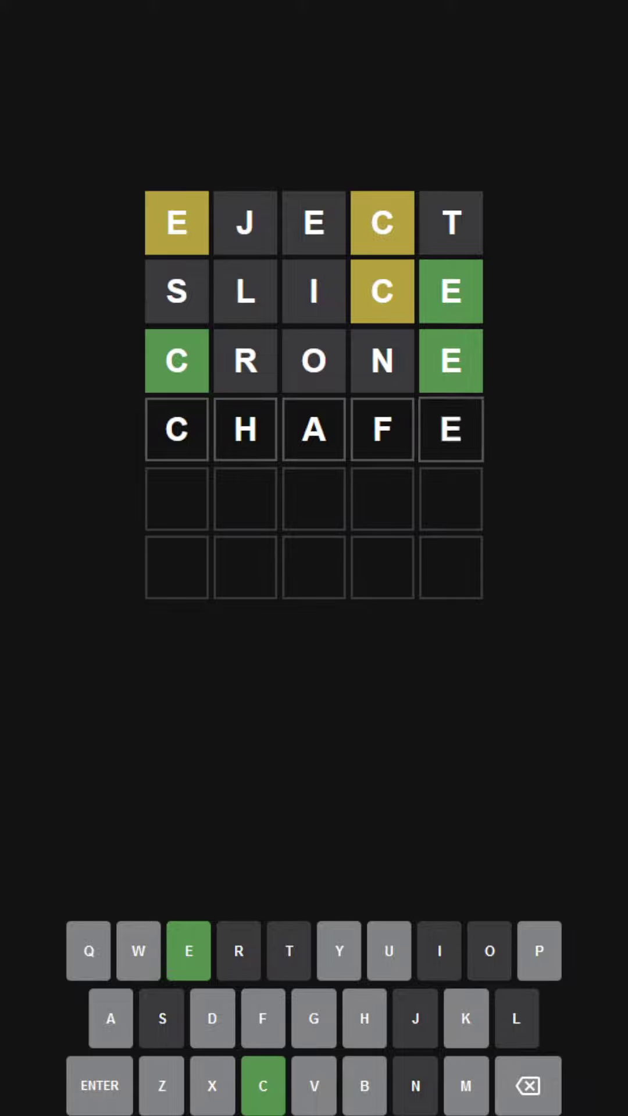
{"action": "key", "text": "Return"}
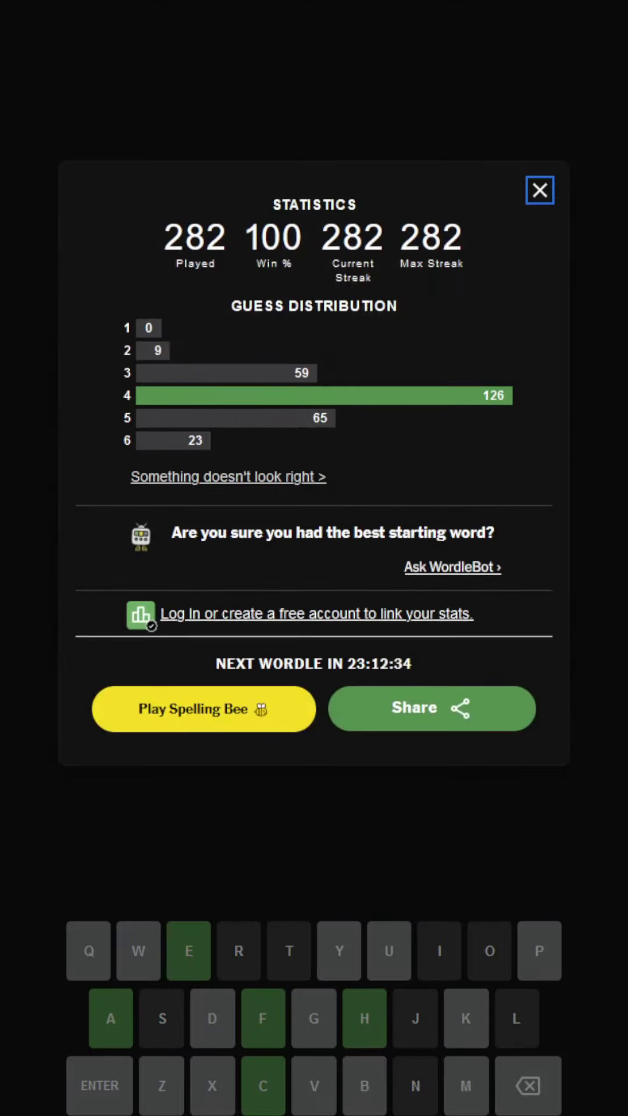
Dismiss the statistics pop-up to reveal the board with CHAFE all green
{"action": "left_click", "coordinate": [539, 192]}
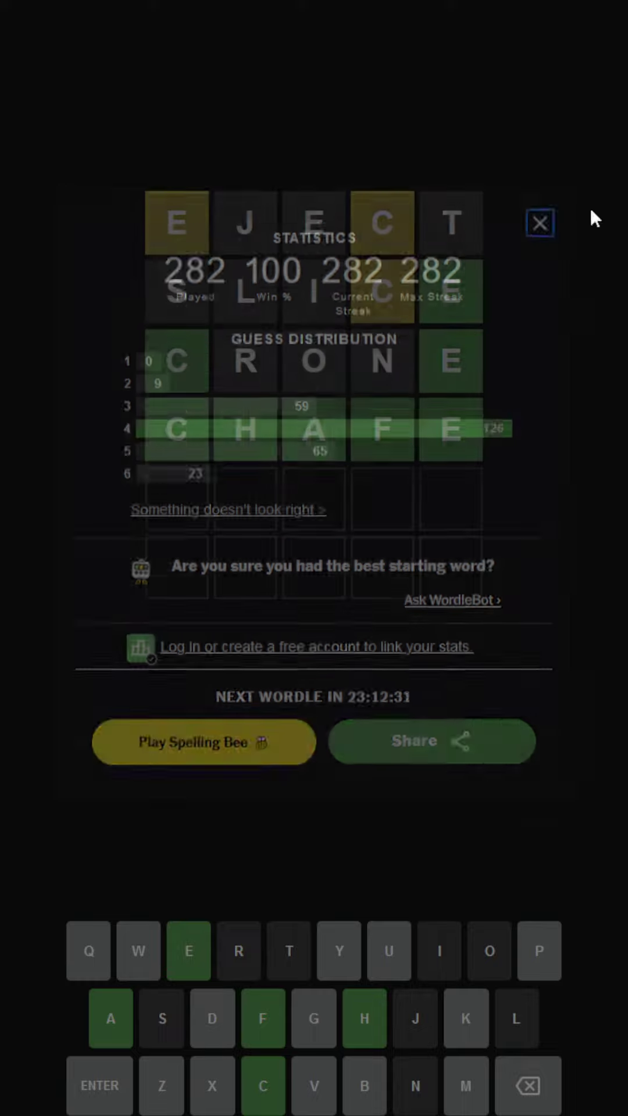